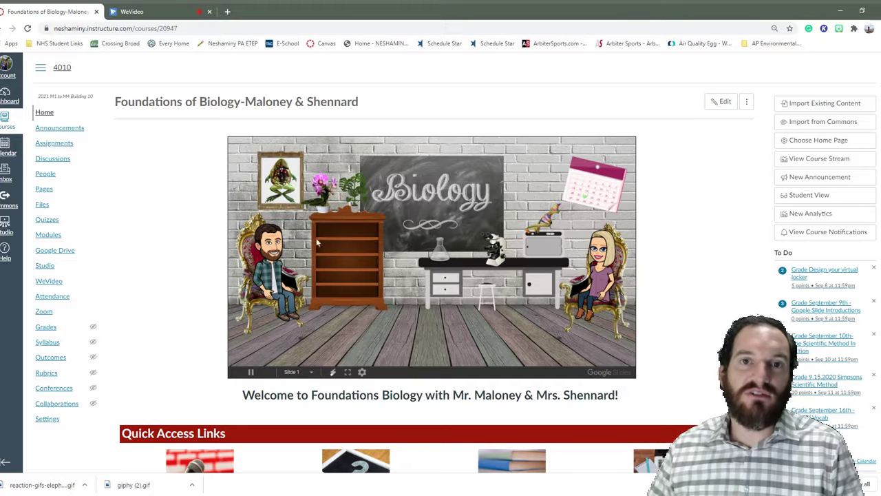
Step: Go to the course's Learning Modules
scroll(183, 246, "down", 1)
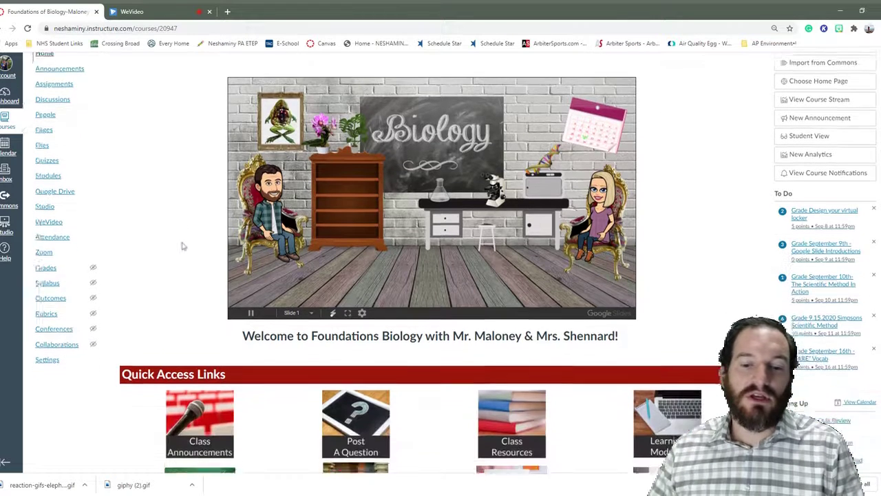
scroll(183, 246, "down", 1)
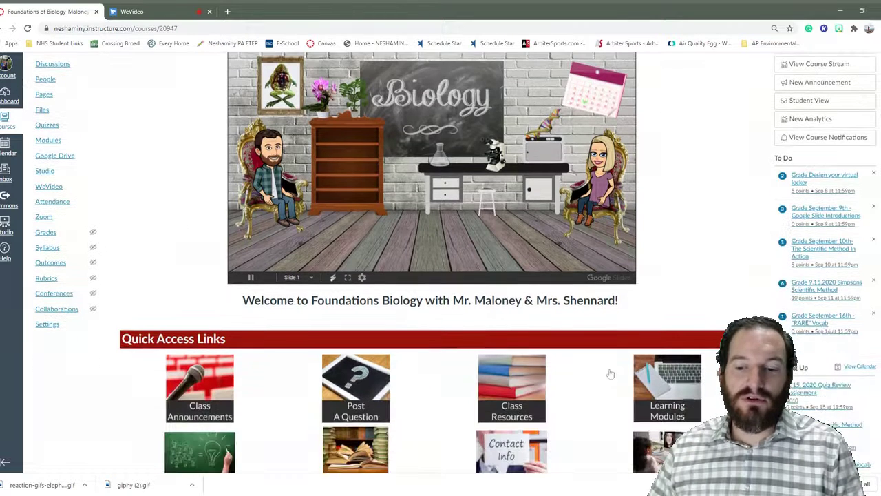
left_click(680, 389)
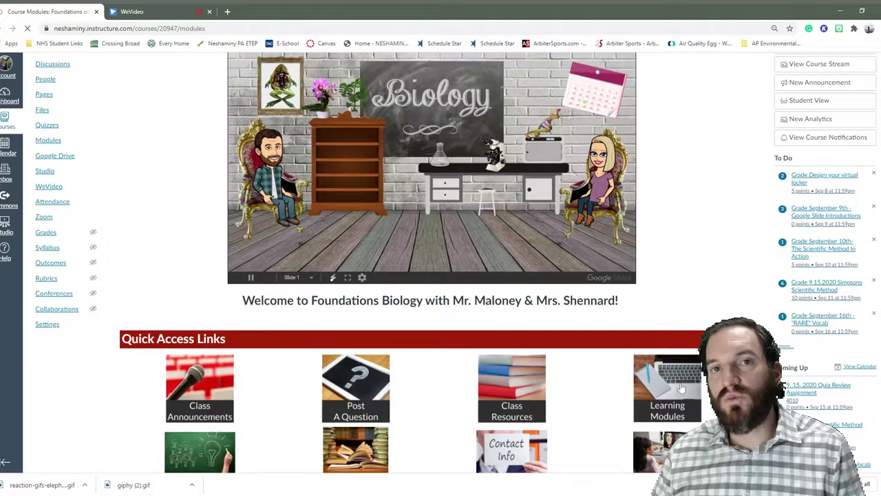
Step: Open 'September 21st - RAREHOG Review Activity' under Week of September 21st
scroll(629, 370, "down", 1)
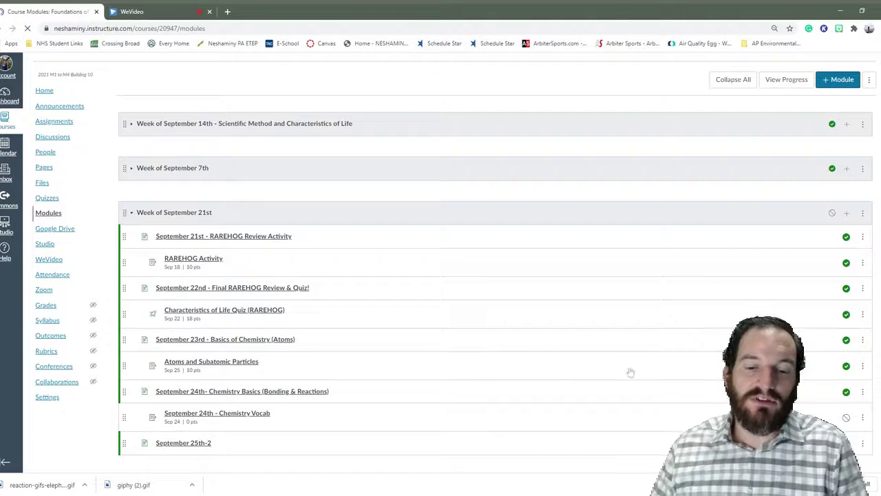
scroll(334, 186, "down", 1)
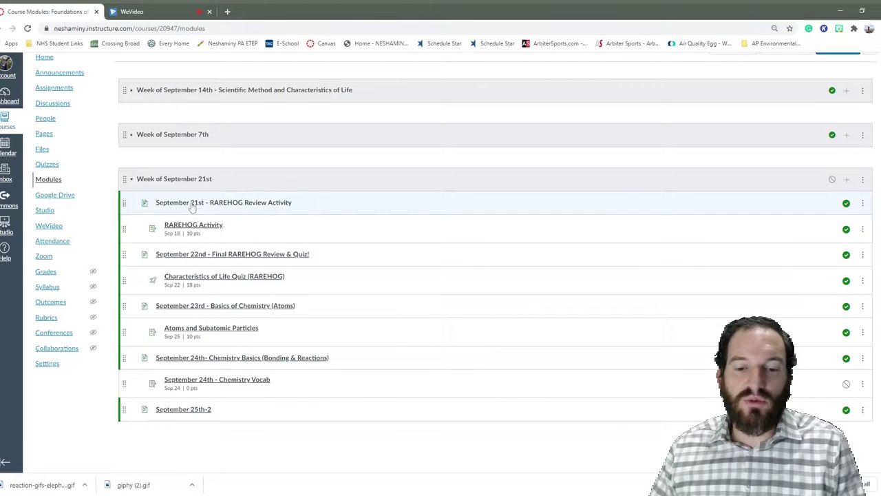
left_click(193, 205)
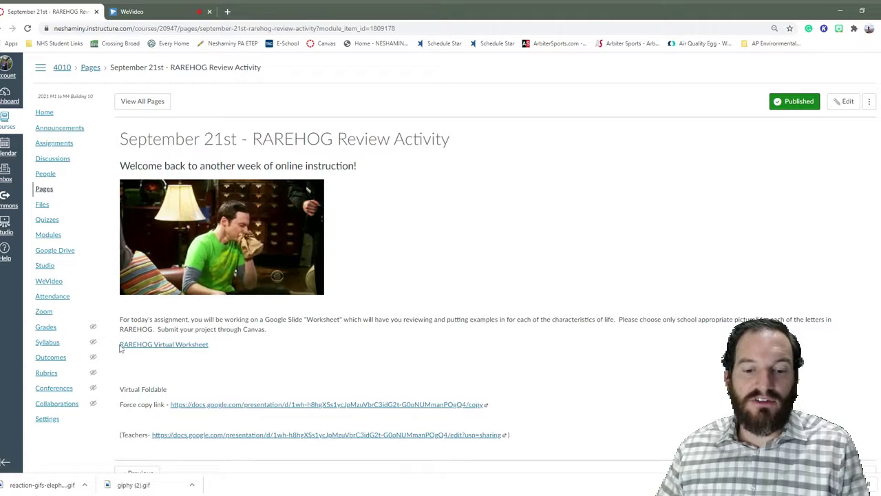
Step: Open the RAREHOG Virtual Worksheet and make a personal copy of the RAREHOG Activity slides
left_click(166, 348)
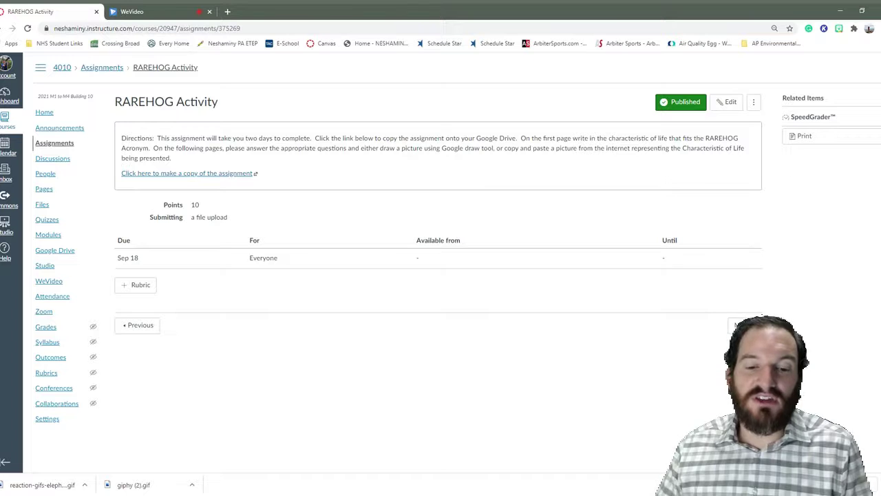
left_click(160, 174)
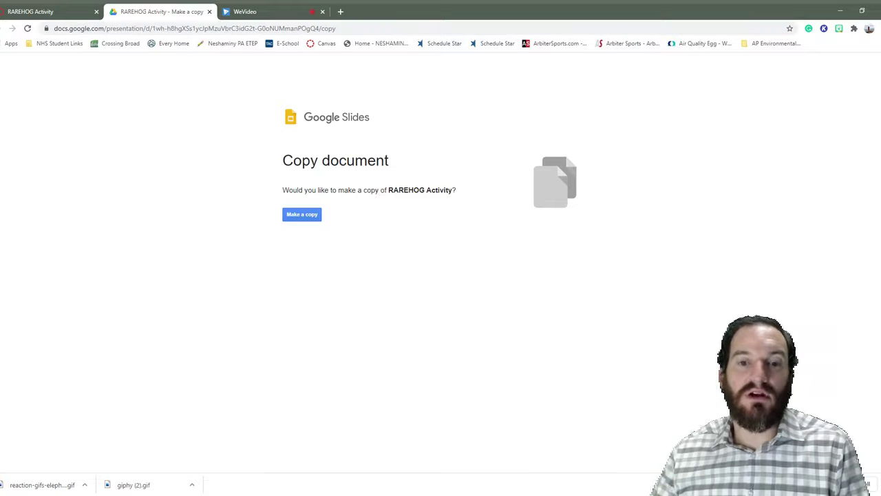
left_click(307, 221)
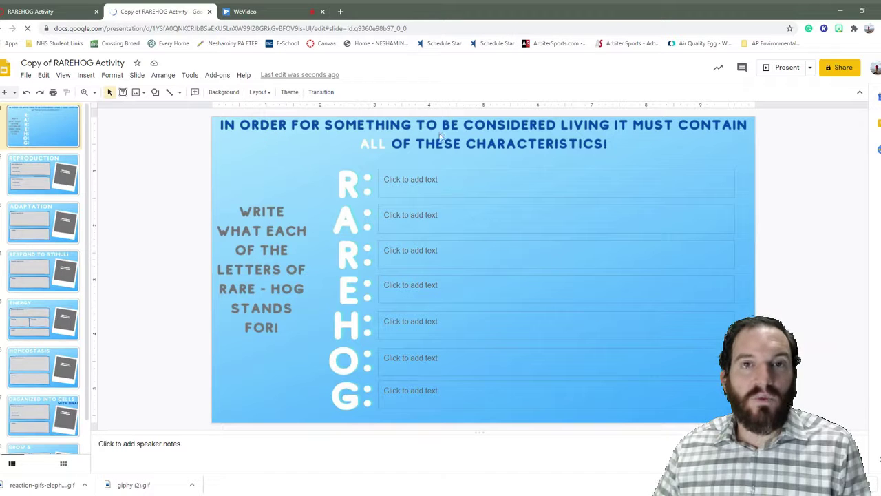
Step: Enter 'Reproduction' in the answer beside R on slide 1, then go to slide 2
left_click(387, 188)
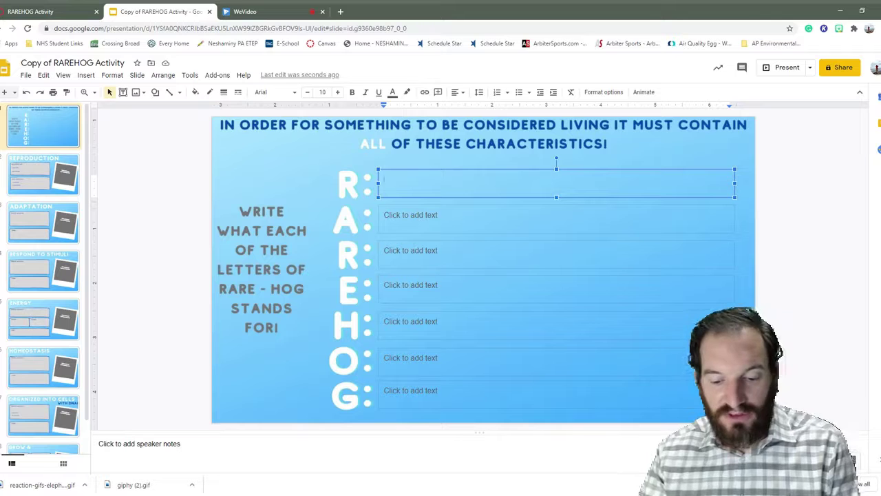
type("Repro")
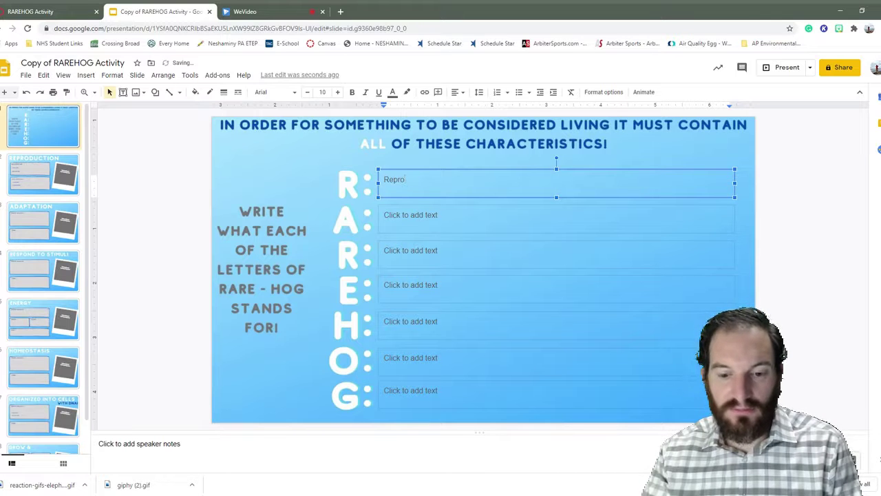
type("duction")
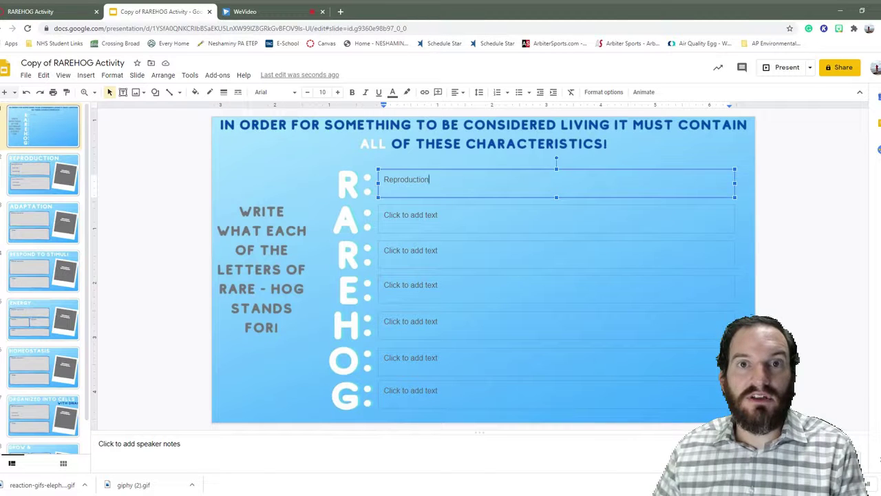
left_click(22, 167)
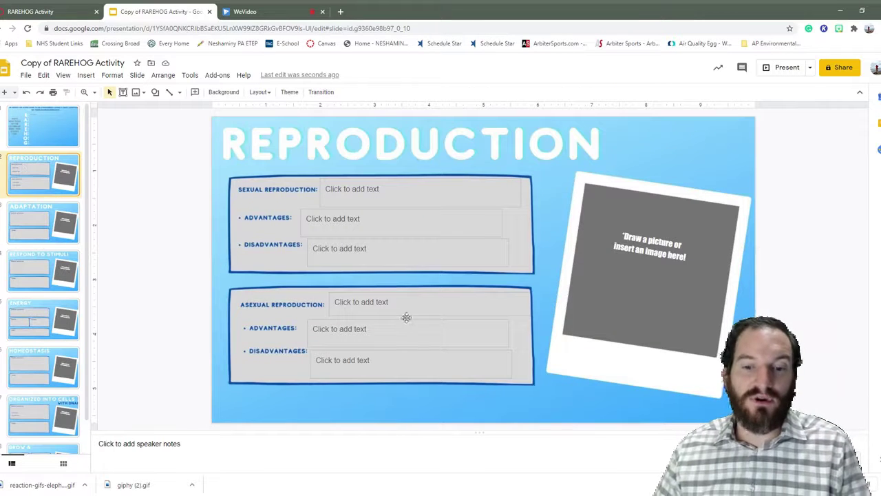
left_click(387, 200)
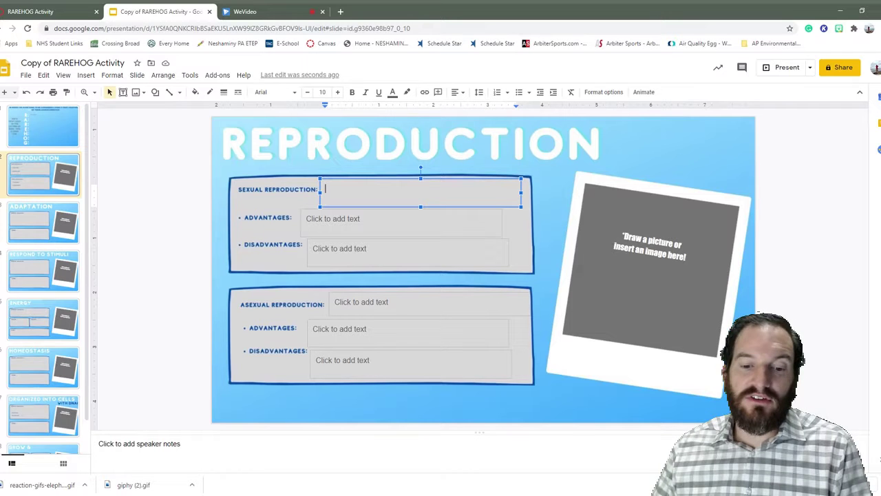
Step: Select the empty Asexual Reproduction answer box on the Reproduction slide
left_click(385, 303)
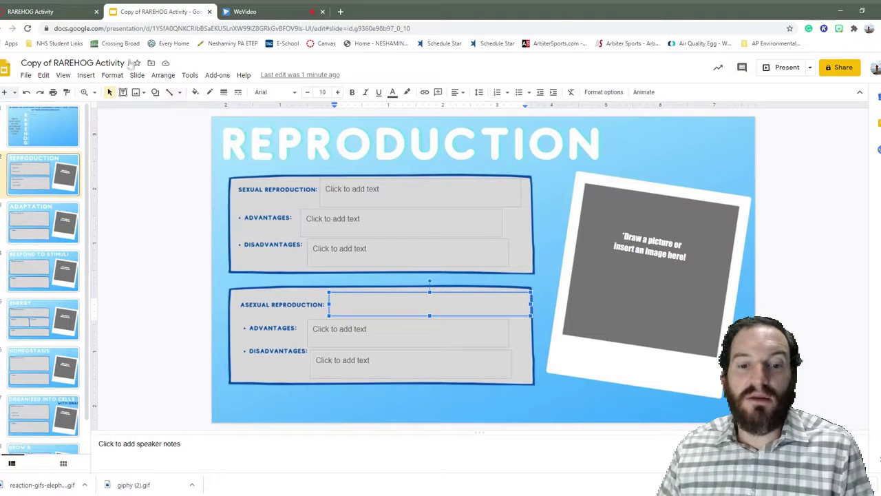
Step: Run a web image search for 'reproduction' from Insert > Image
left_click(86, 75)
mouse_move(102, 92)
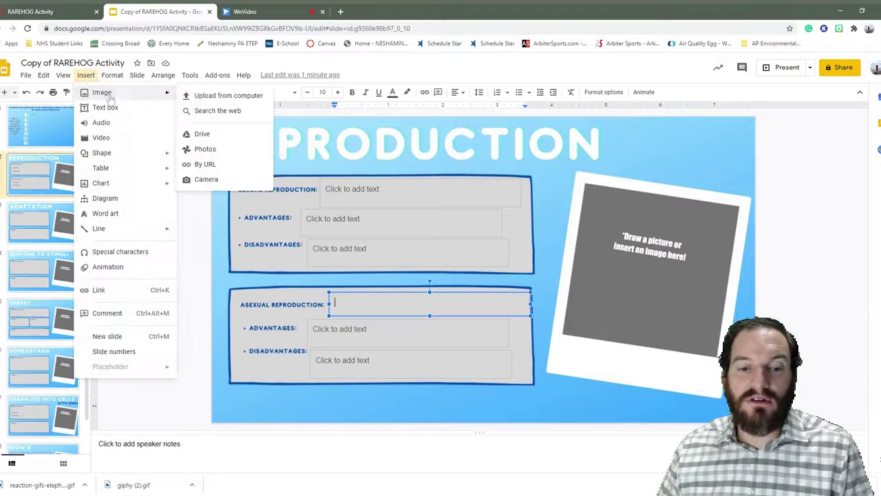
left_click(220, 111)
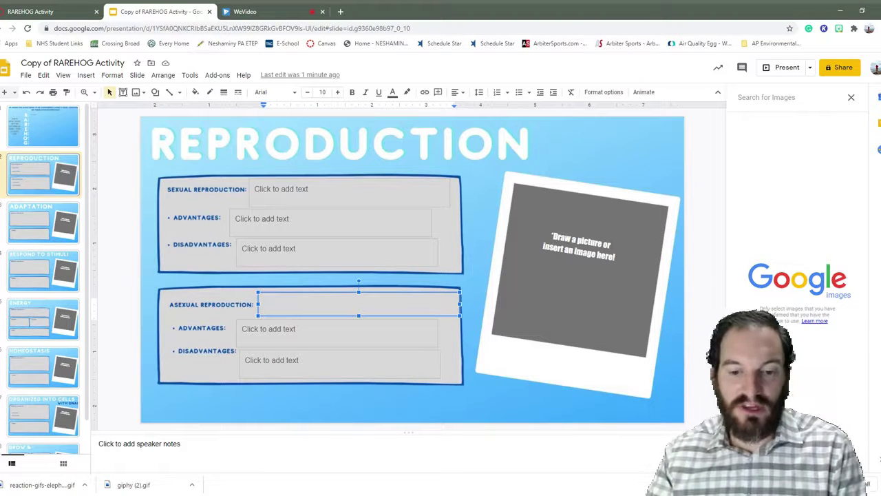
type("reproduc")
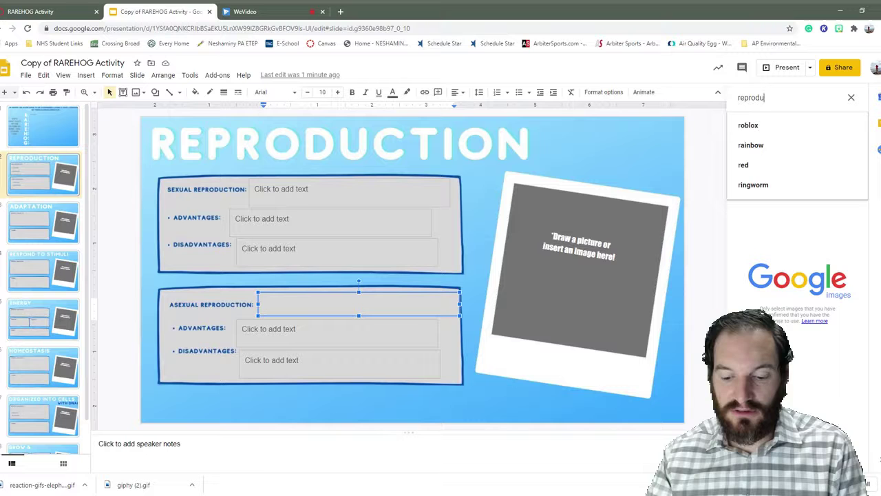
type("tion")
key("Return")
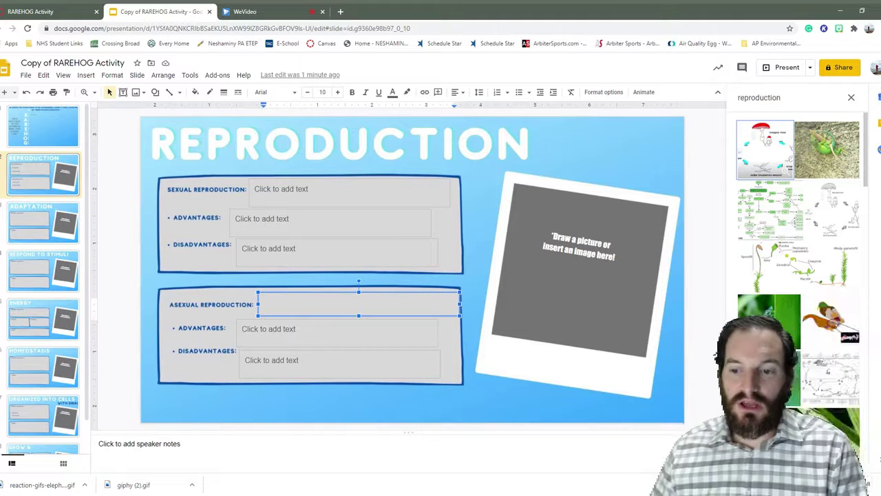
Step: Choose the piglets picture from the search results and insert it
scroll(811, 261, "down", 3)
scroll(810, 262, "down", 3)
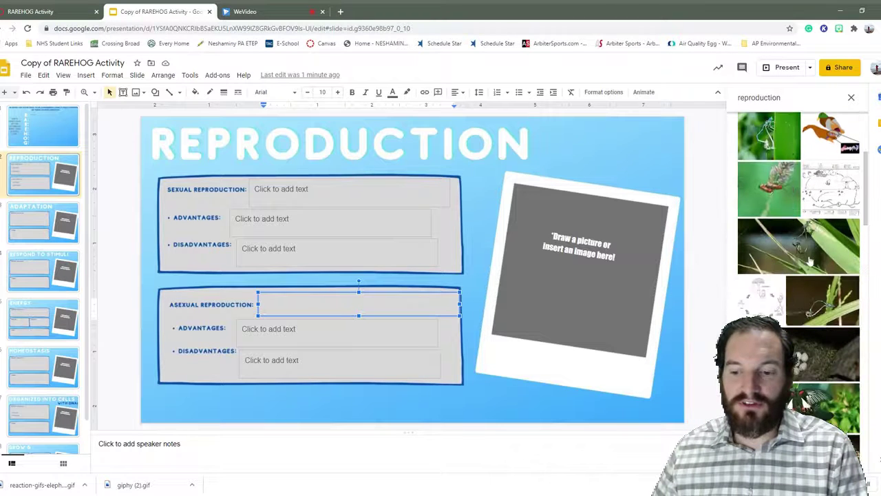
scroll(811, 262, "down", 3)
scroll(811, 261, "down", 3)
scroll(811, 262, "down", 2)
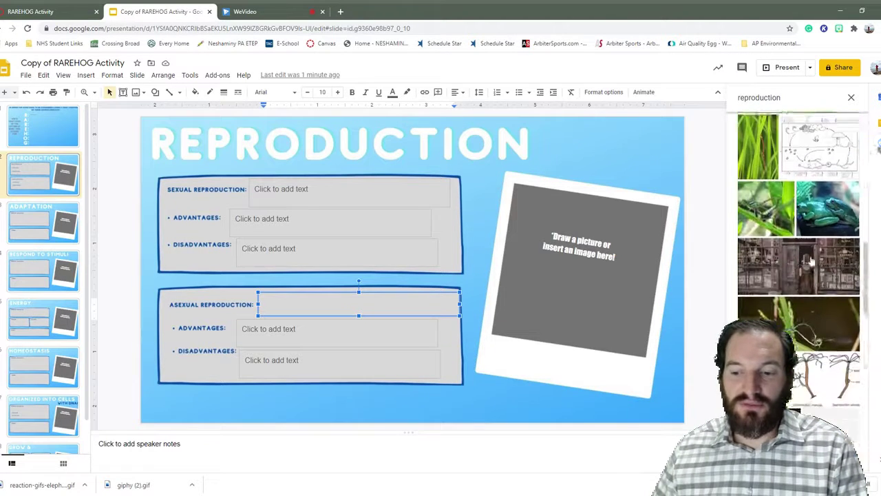
scroll(810, 261, "down", 2)
scroll(811, 263, "up", 2)
scroll(811, 263, "up", 2)
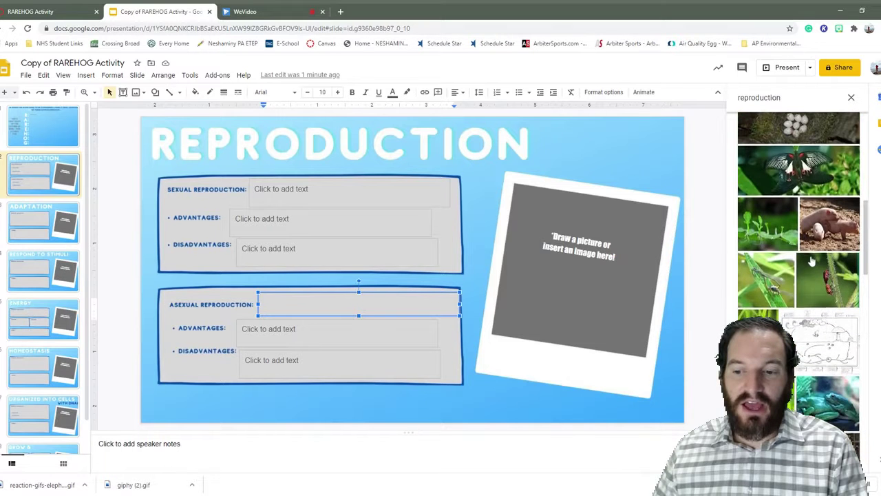
scroll(811, 263, "up", 2)
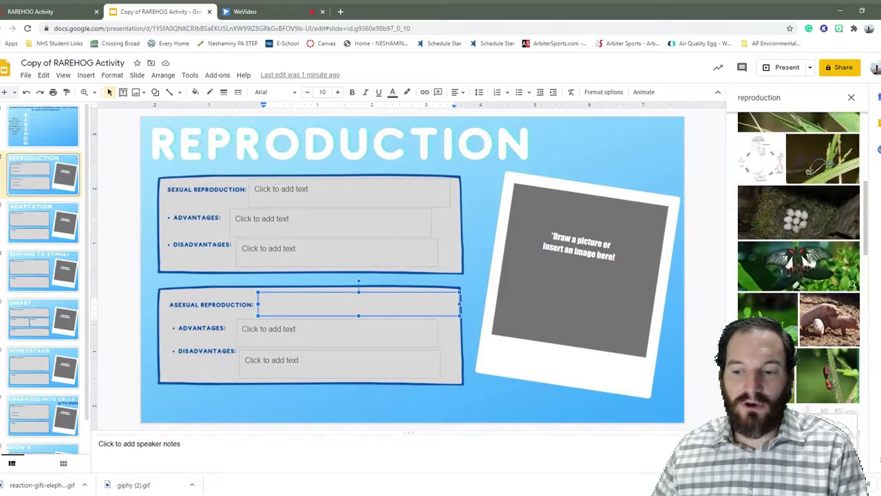
left_click(834, 318)
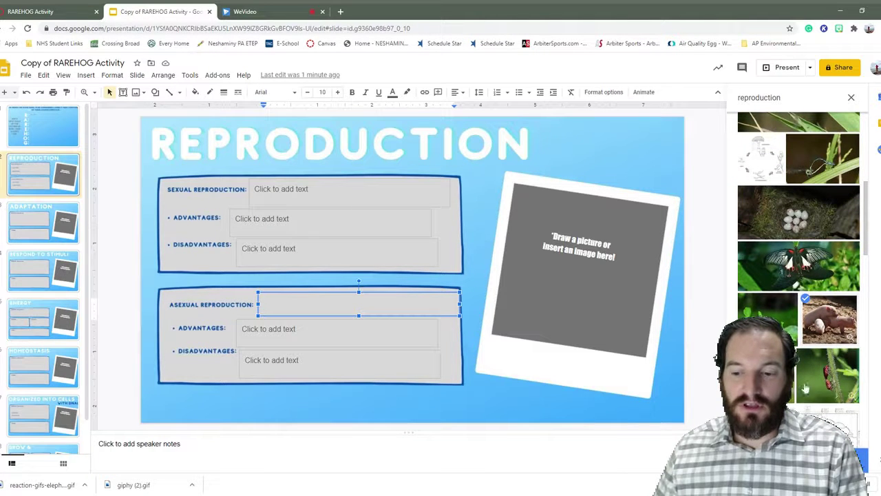
left_click(857, 459)
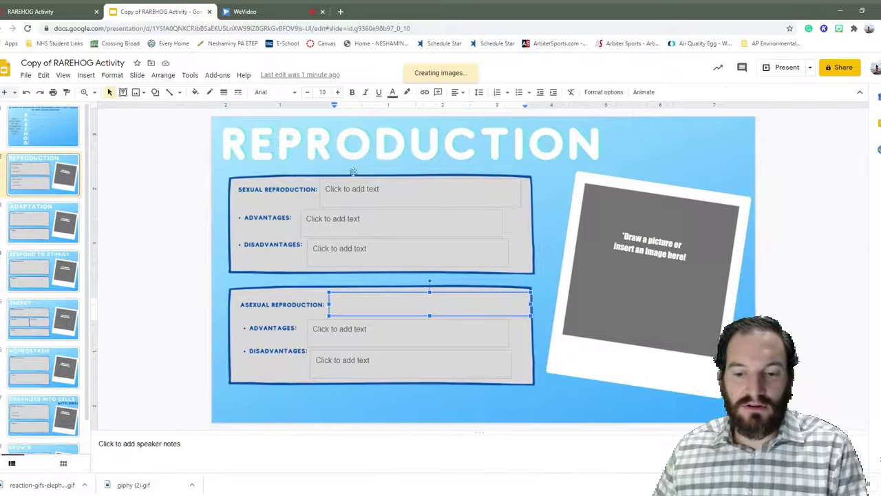
Step: Move, shrink, tilt and stretch the piglet photo to fill the picture frame
left_click_drag(650, 338, 655, 247)
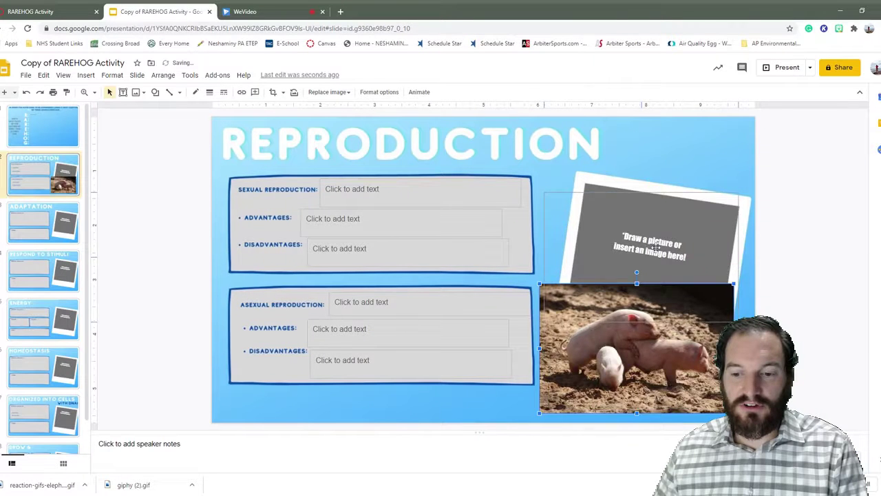
left_click_drag(546, 194, 566, 207)
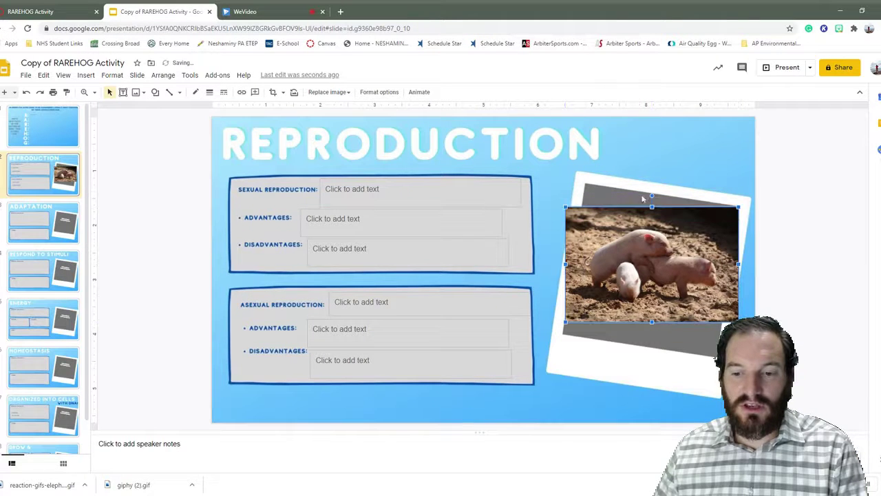
left_click_drag(652, 195, 666, 199)
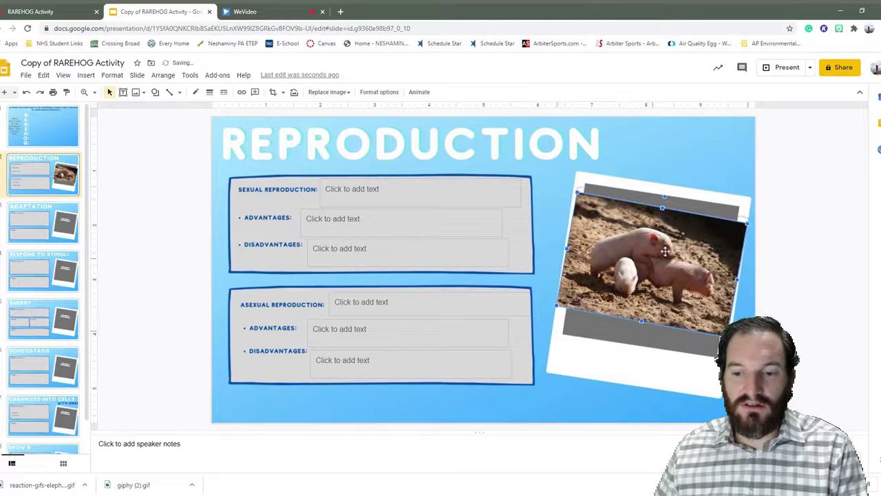
left_click_drag(642, 311, 636, 336)
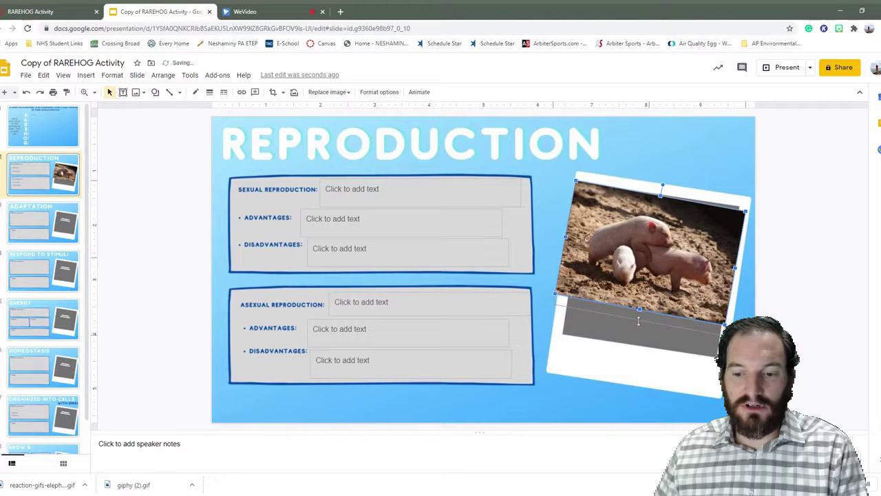
Step: Check the finished slide, then delete the piglet photo
left_click(552, 201)
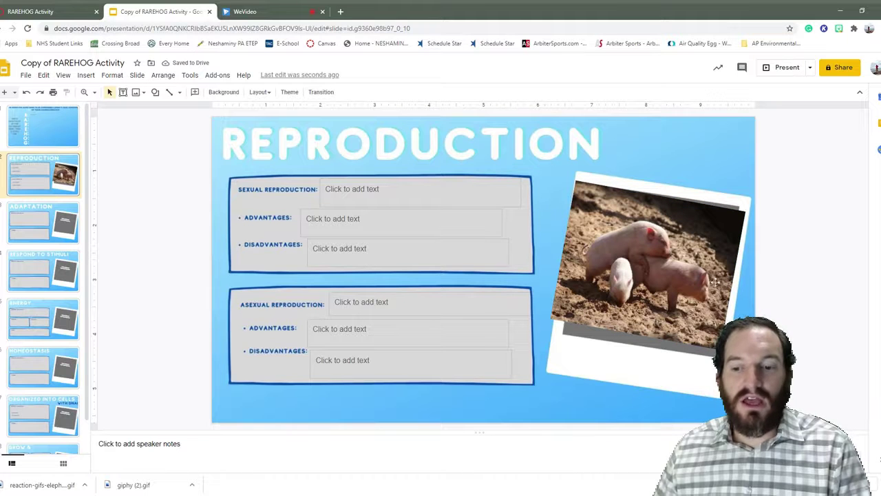
left_click(694, 269)
key("Delete")
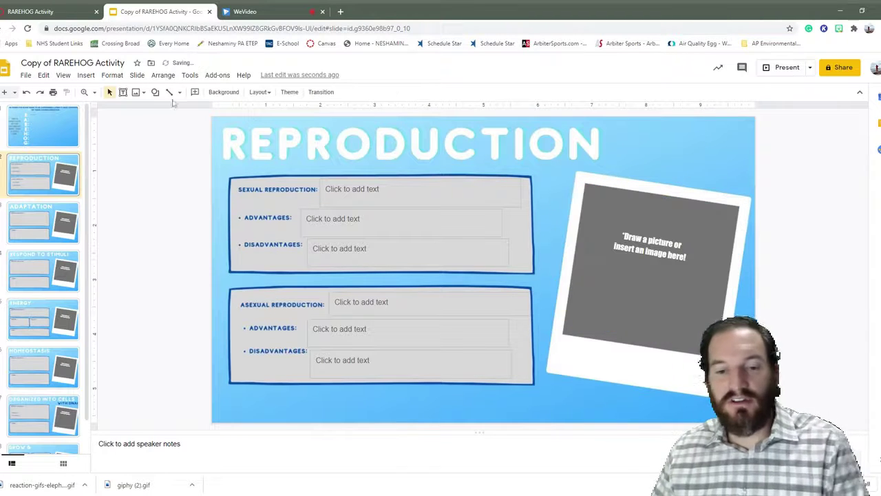